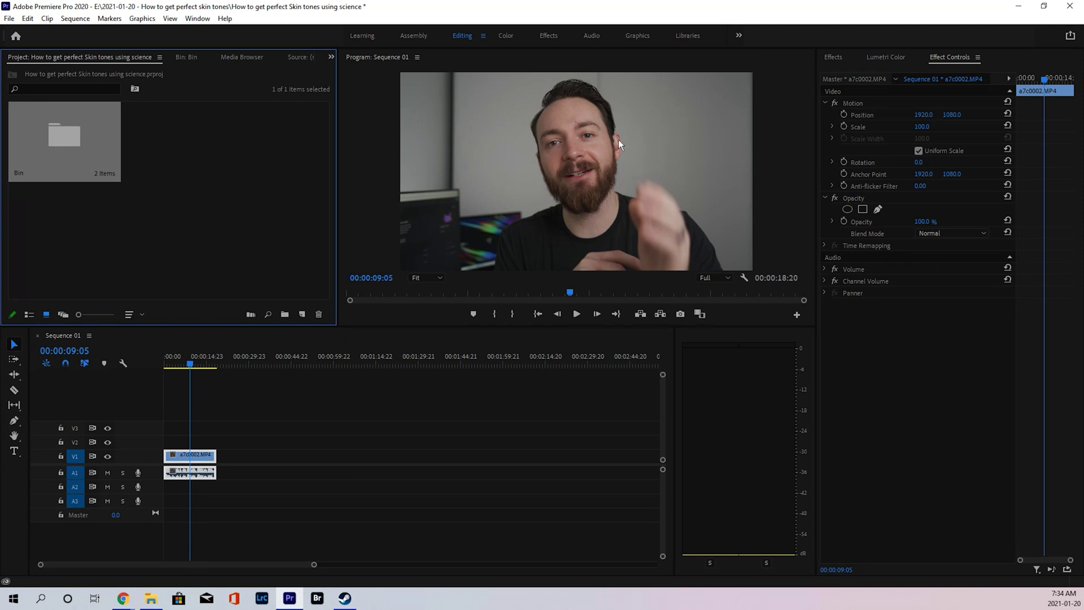
- Show Lumetri Scopes in the left panel group in place of the project panel
click(331, 57)
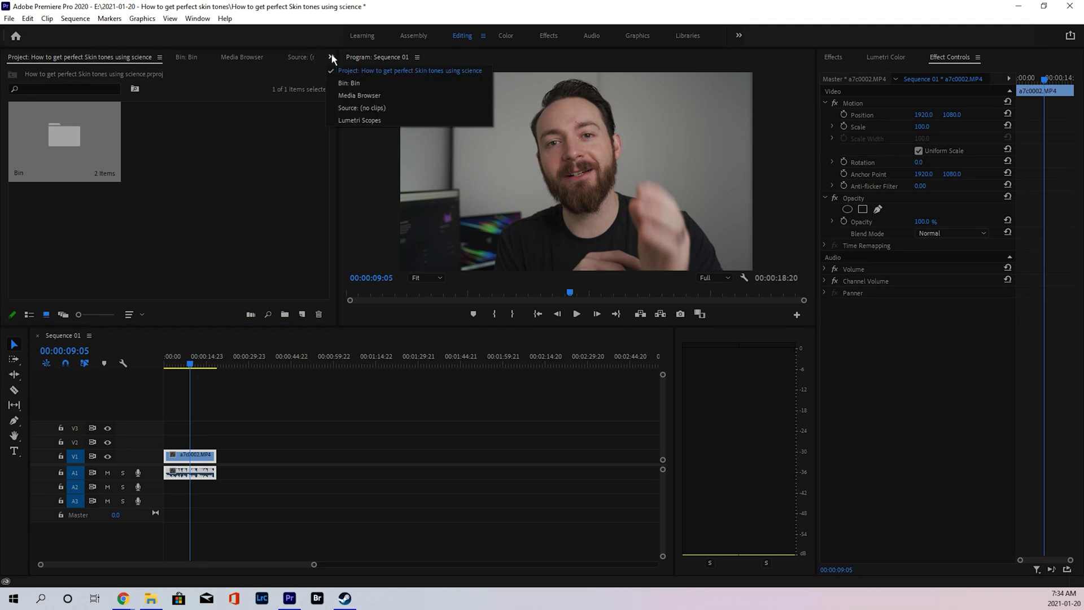
click(360, 120)
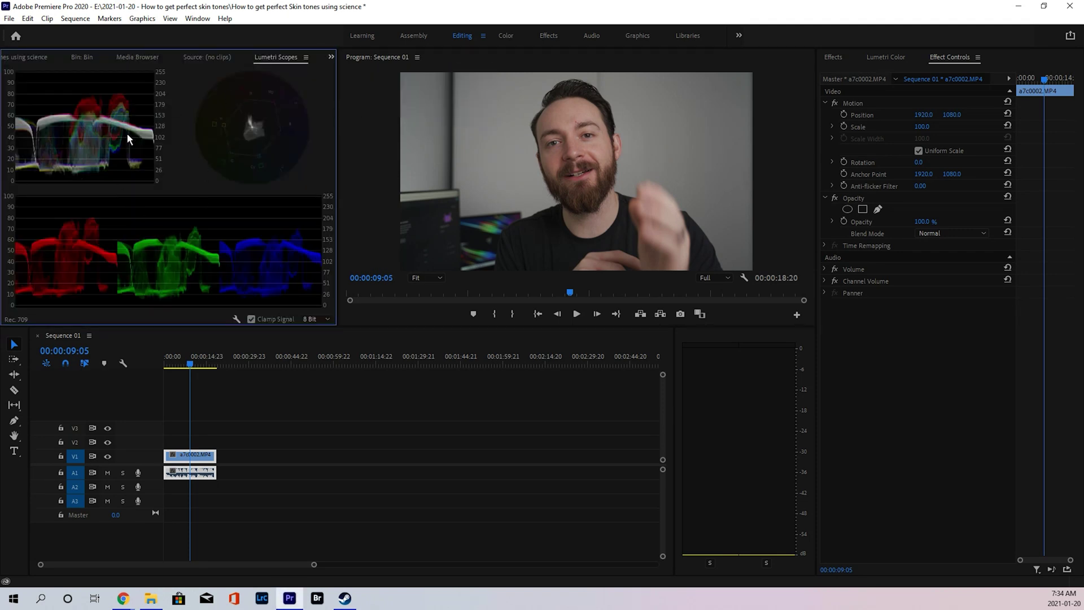
click(198, 18)
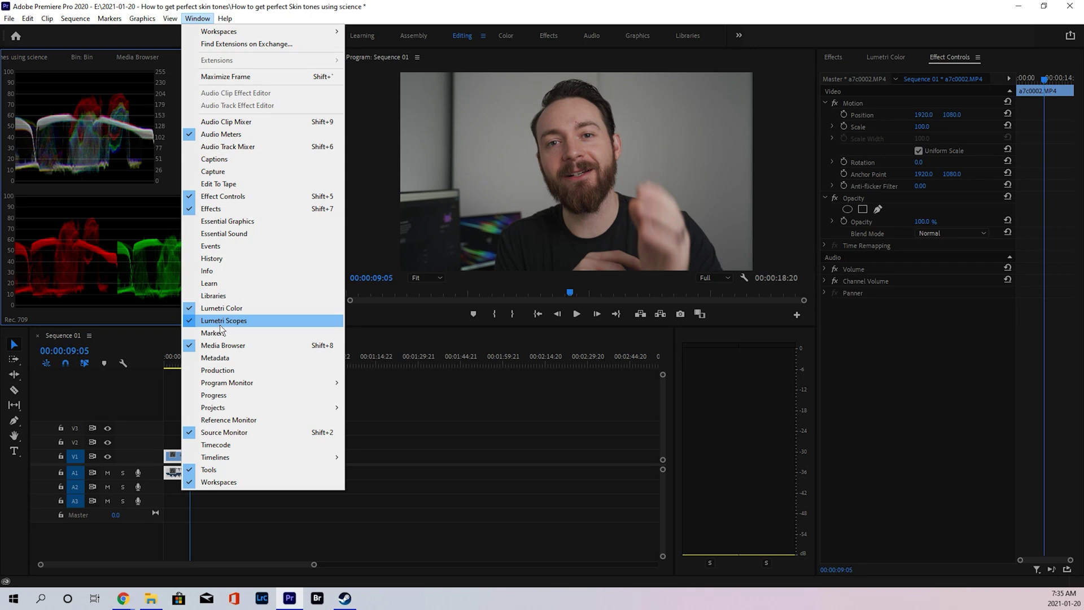
click(120, 95)
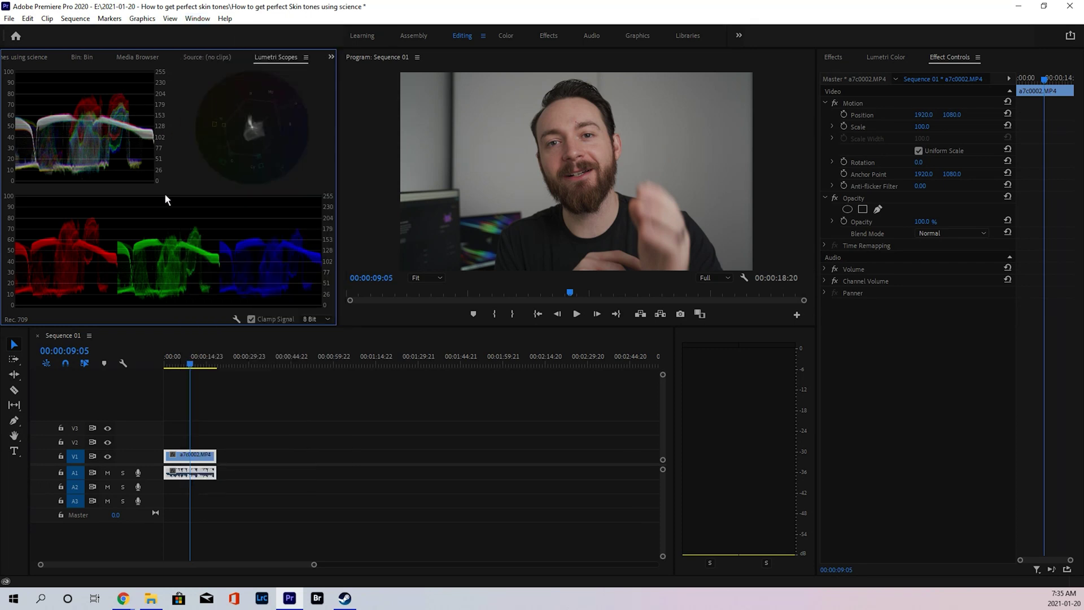
- Review the scope display options, then bring up the Lumetri Color panel
right_click(176, 130)
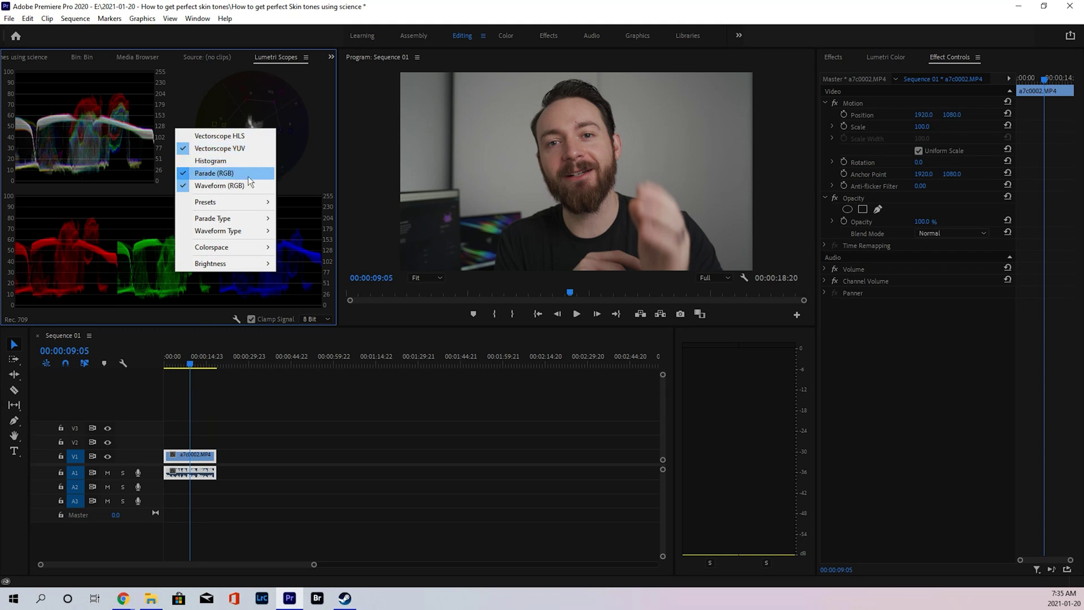
click(290, 180)
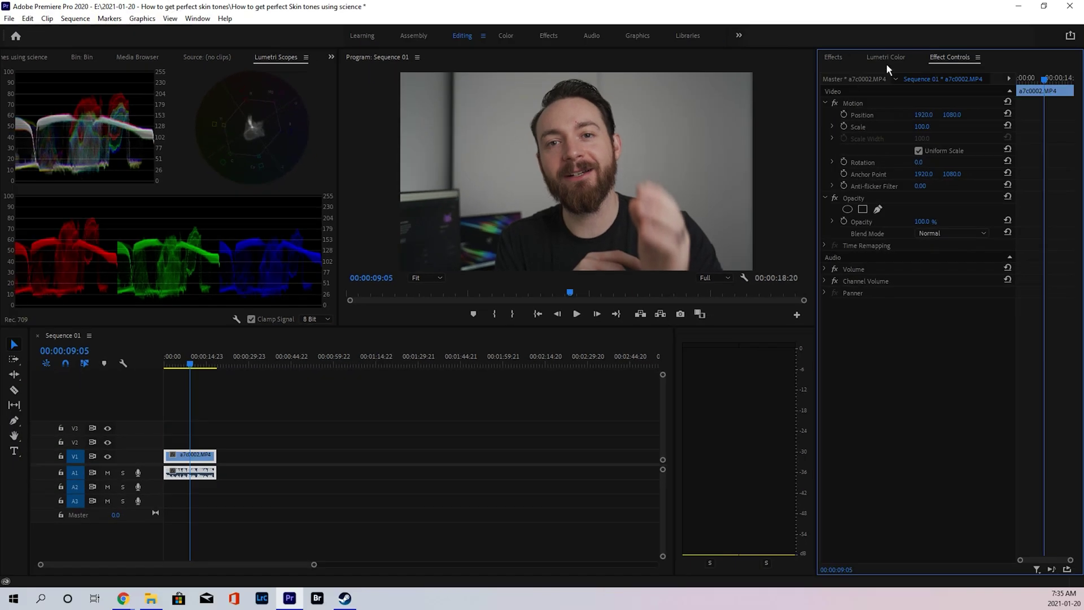
click(885, 58)
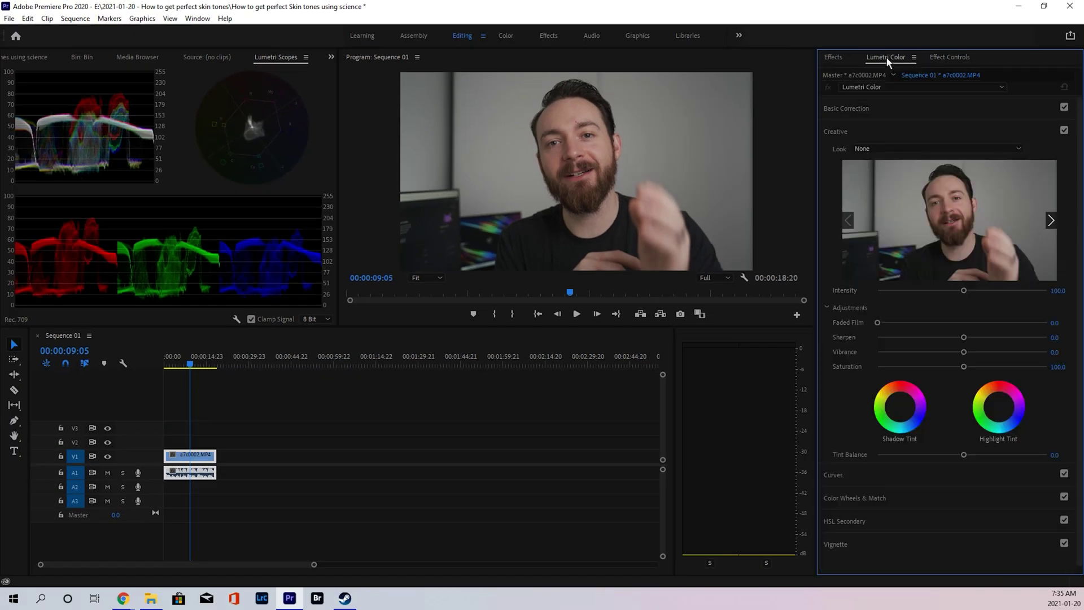
- In Basic Correction, test warming and cooling the Temperature, then reset it to 0
click(861, 108)
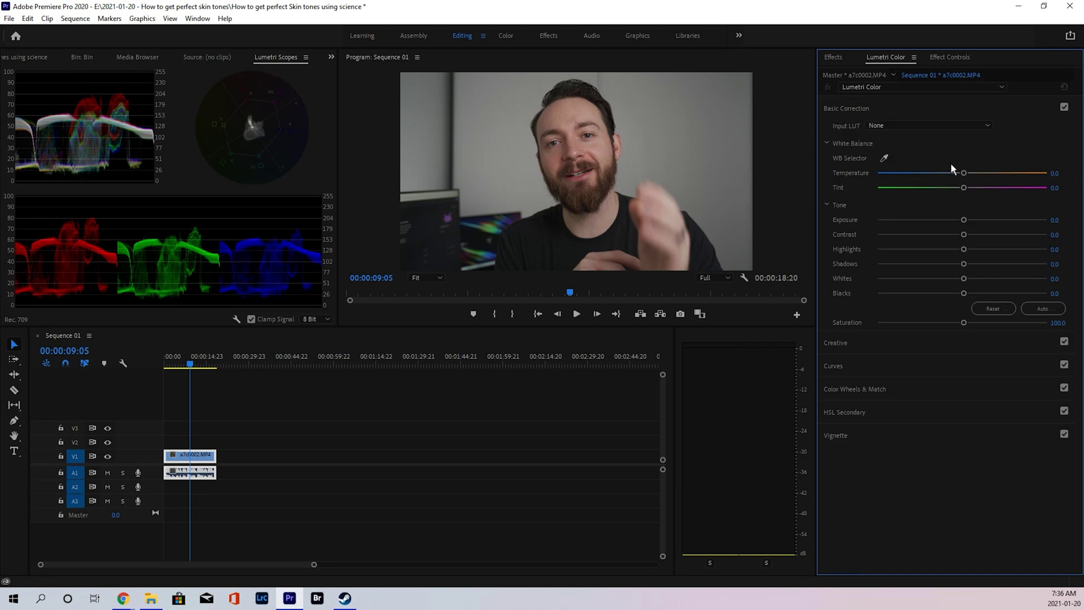
drag(963, 172, 1018, 173)
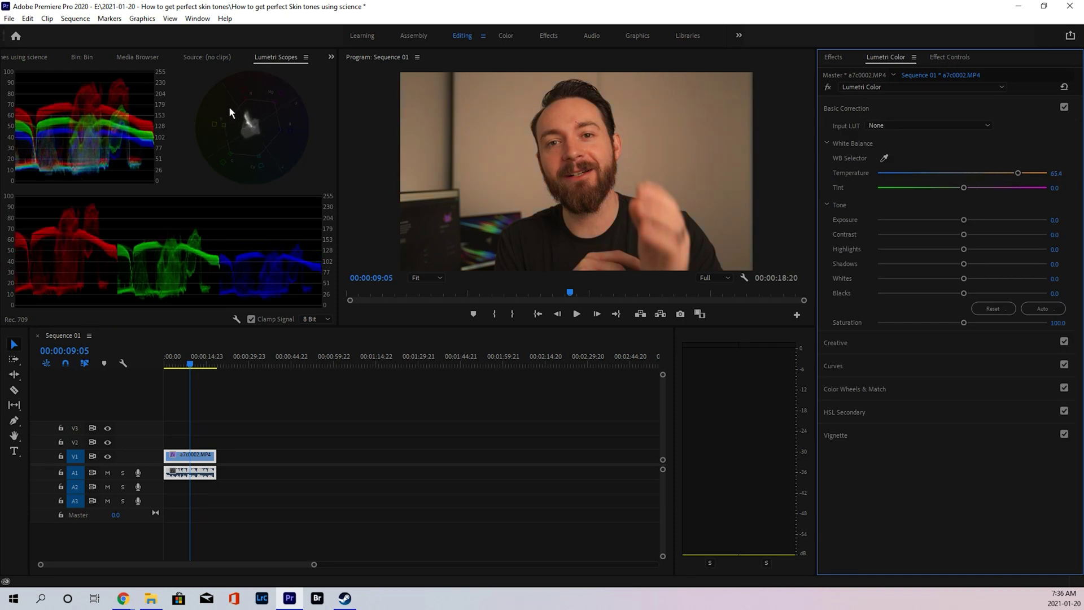
drag(1017, 173, 898, 174)
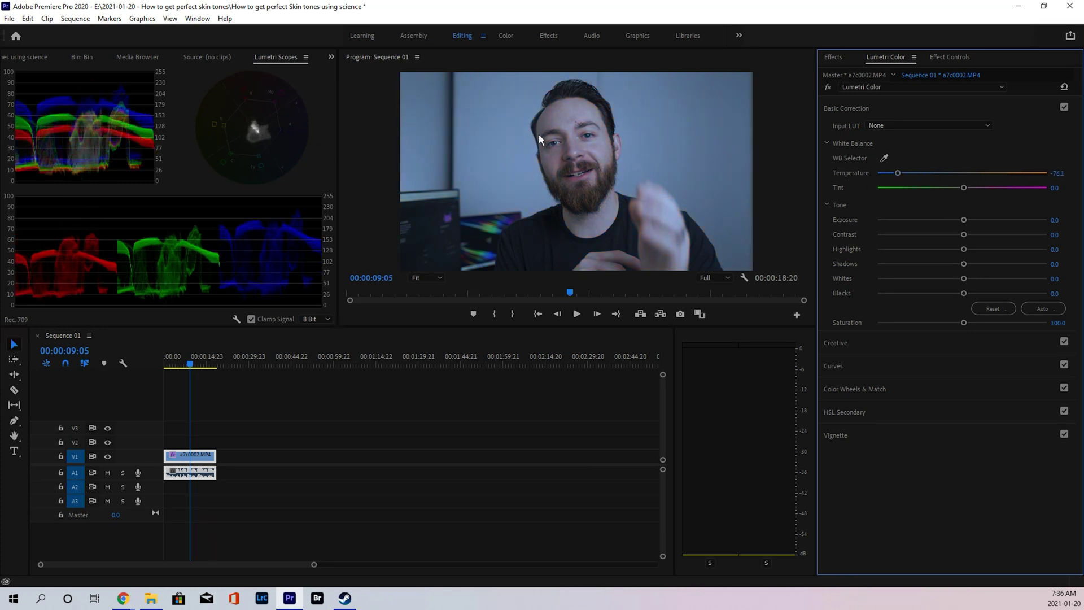
click(1057, 175)
text(0)
key(Return)
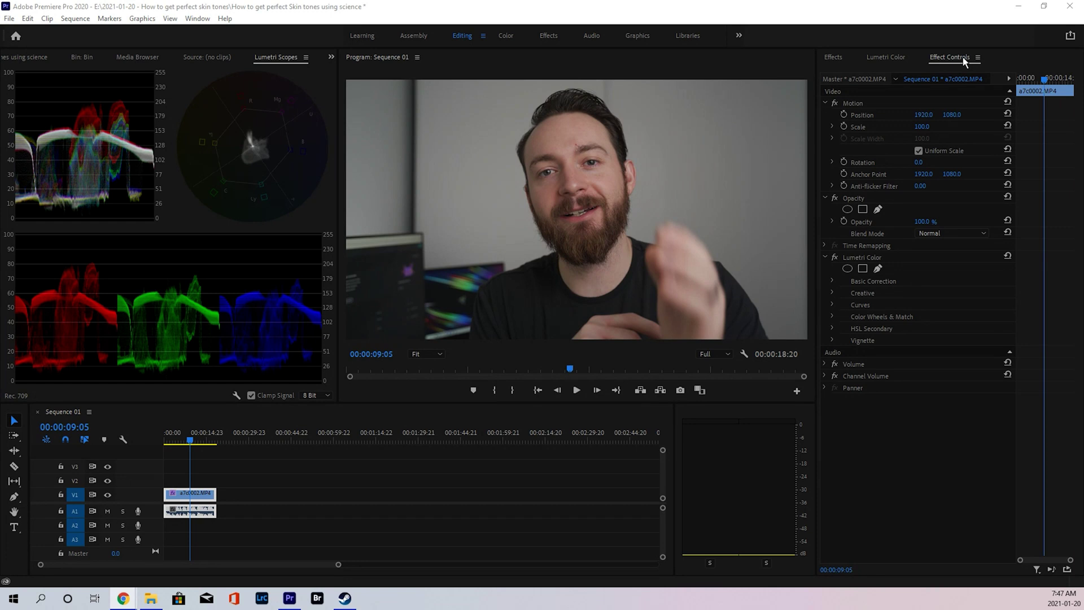
- Draw a closed ten-point pen mask on Opacity around the face
click(878, 209)
click(545, 120)
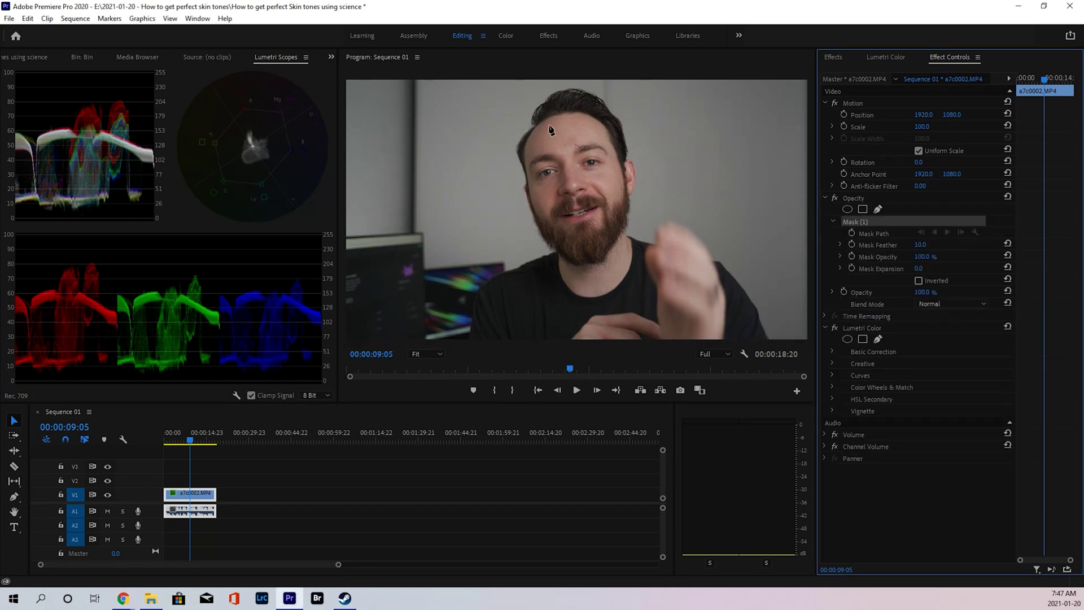
click(524, 155)
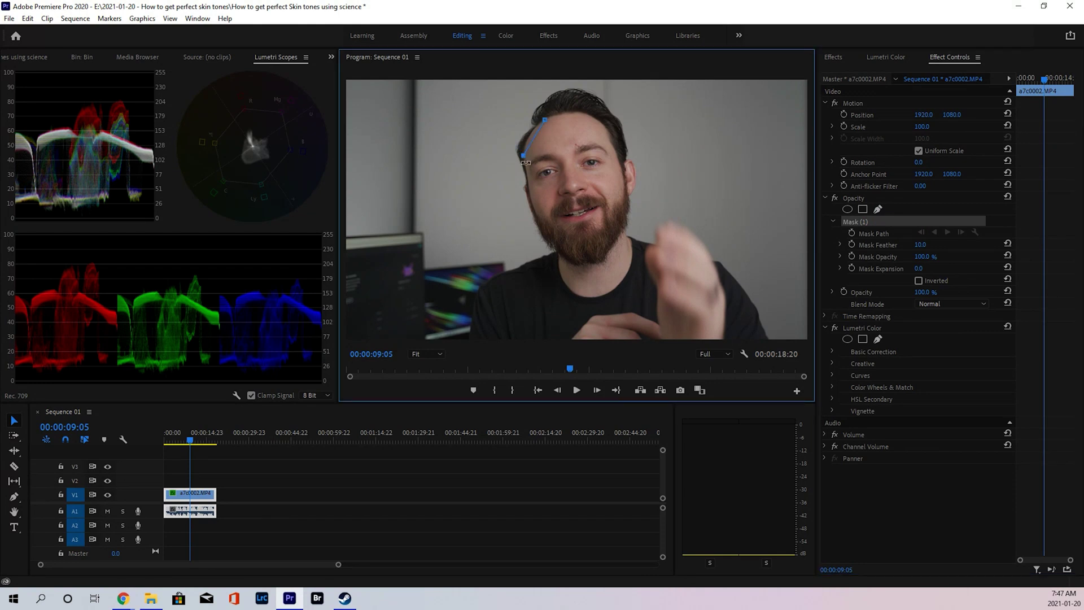
click(534, 201)
click(544, 211)
click(562, 193)
click(596, 192)
click(613, 198)
click(621, 175)
click(608, 134)
click(588, 115)
click(545, 118)
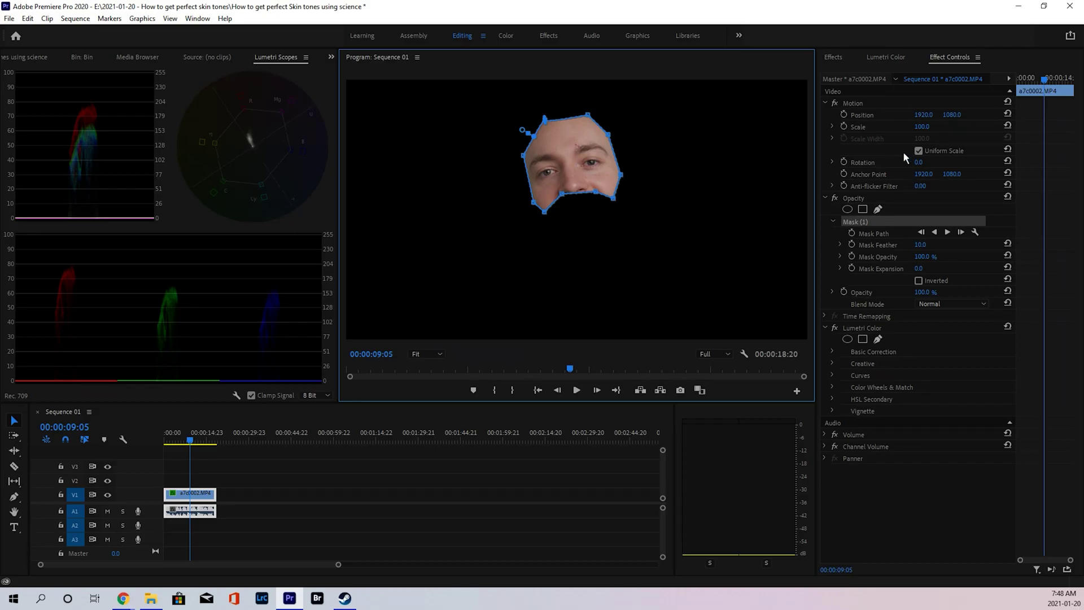
- Expand HSL Secondary in Lumetri Color and sample the face's skin with the Set color eyedropper
click(892, 57)
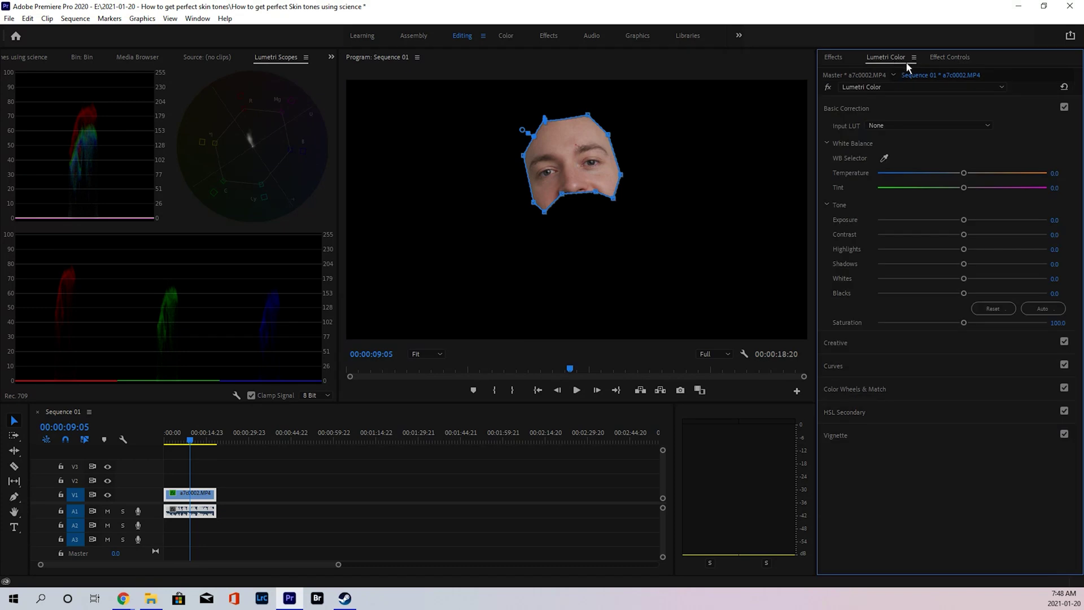
click(857, 108)
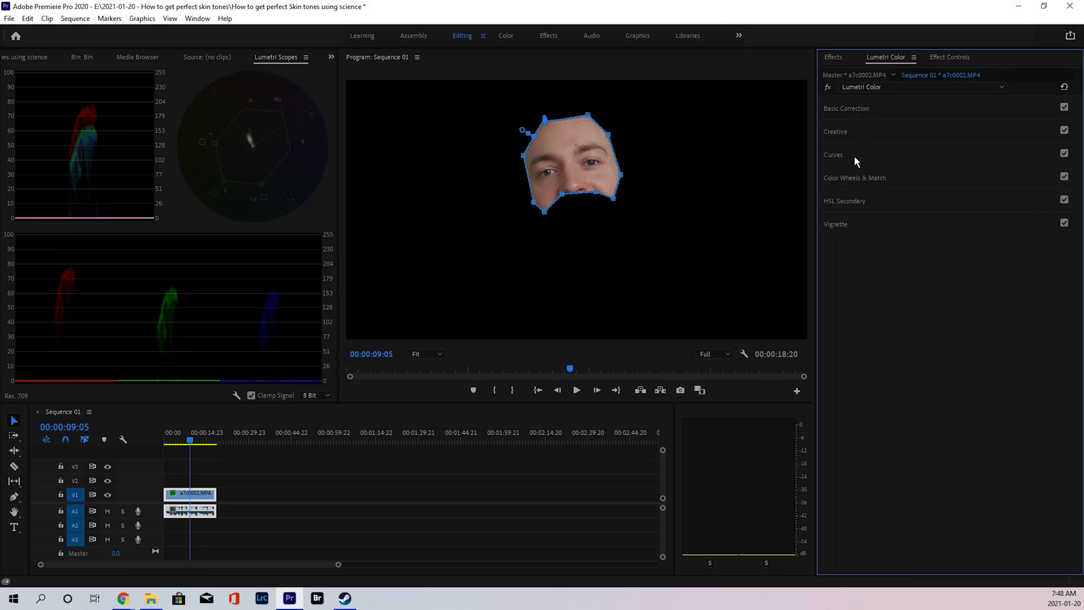
click(855, 202)
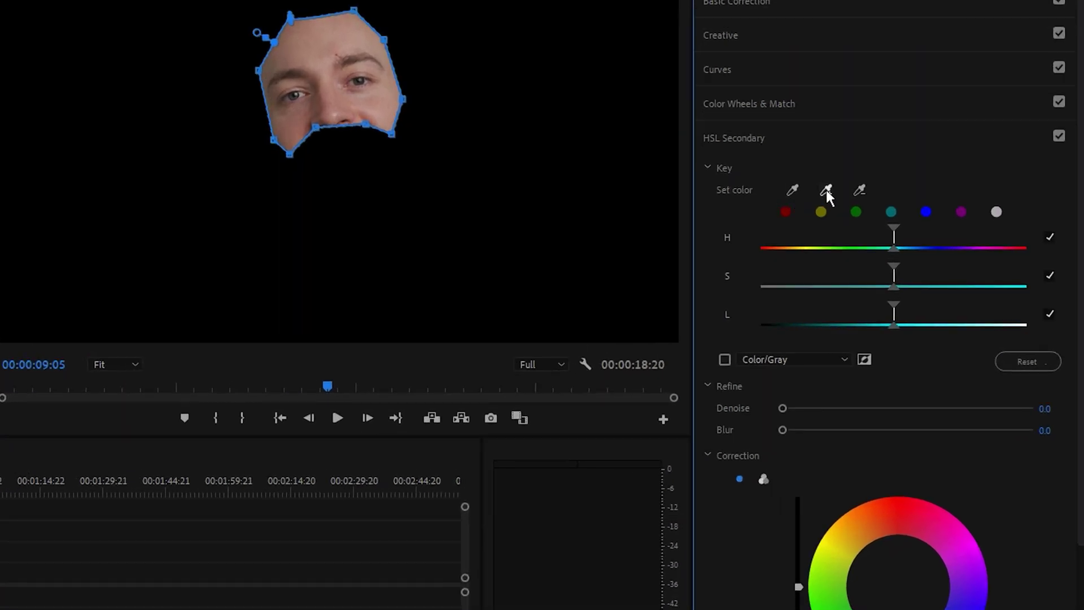
click(793, 191)
click(342, 28)
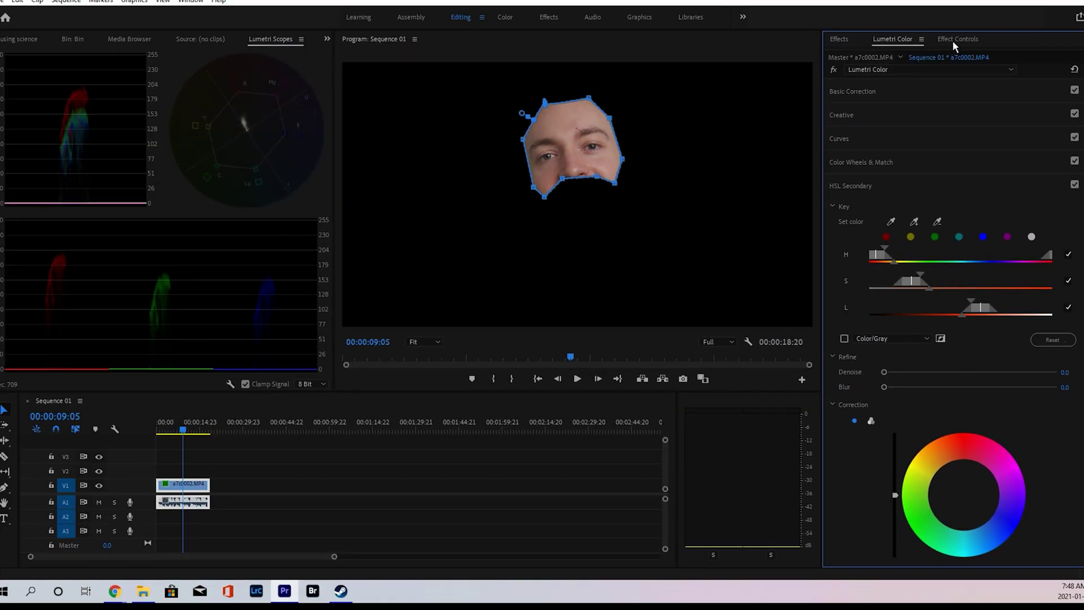
- Toggle off the Opacity face mask in Effect Controls
click(953, 39)
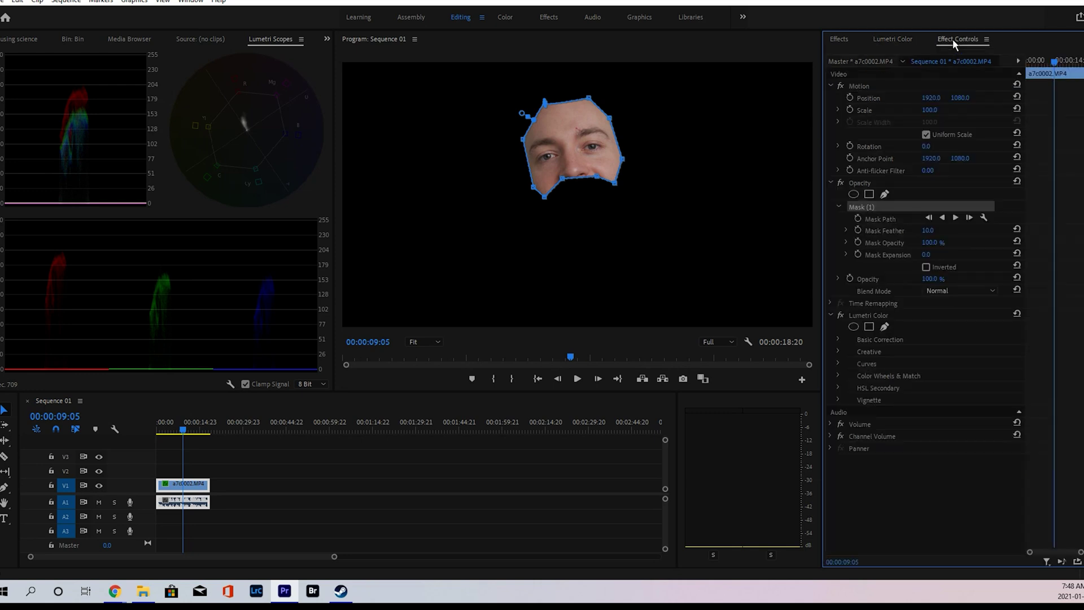
click(846, 182)
click(841, 183)
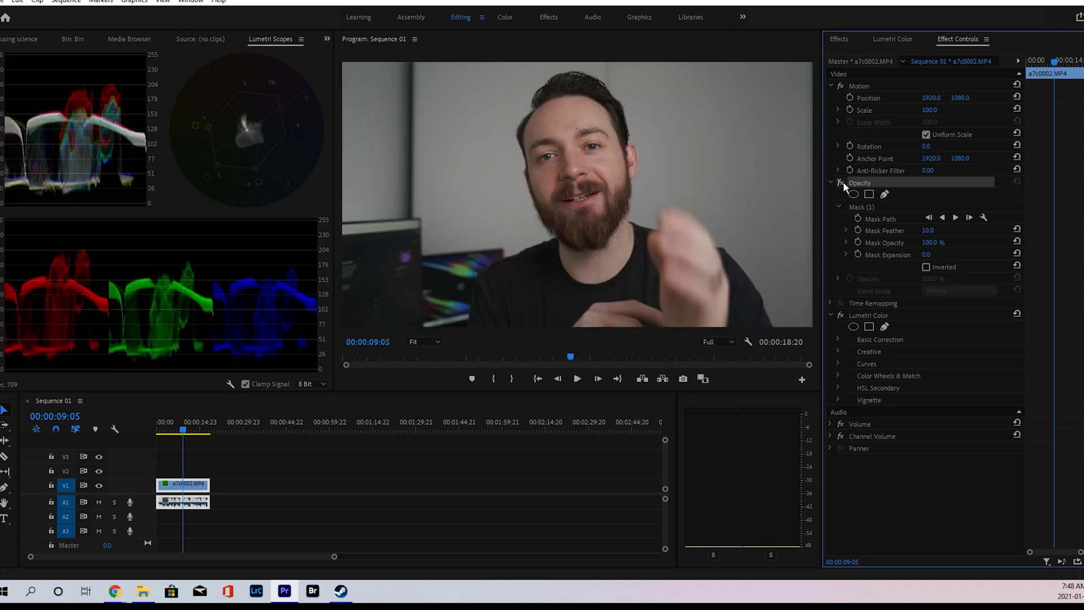
- Refine the skin key's H, S, L ranges under Color/Gray preview, with Denoise 10 and Blur 6
click(899, 39)
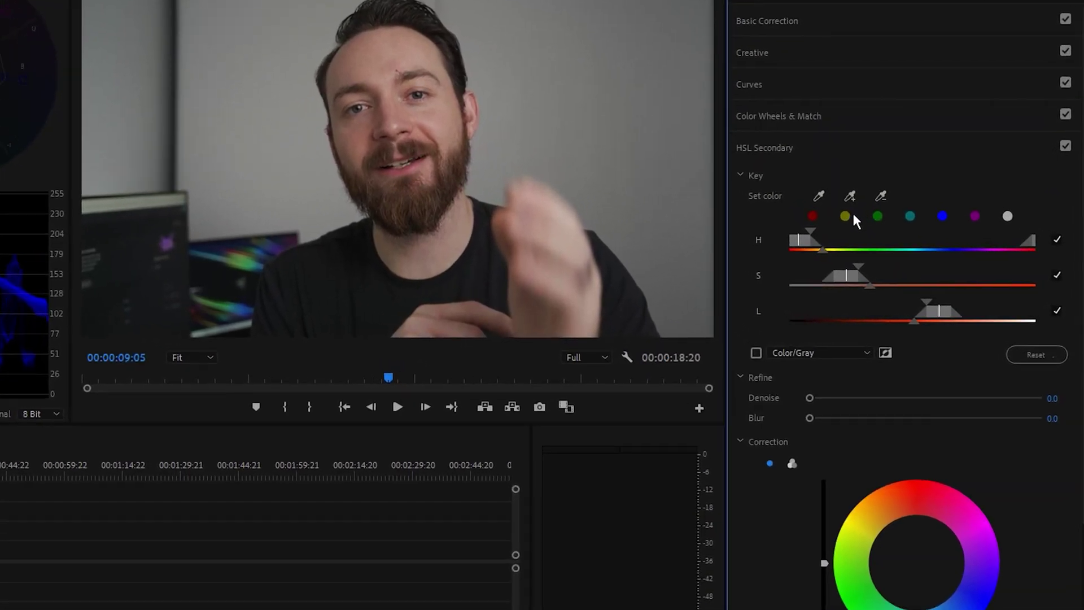
click(757, 353)
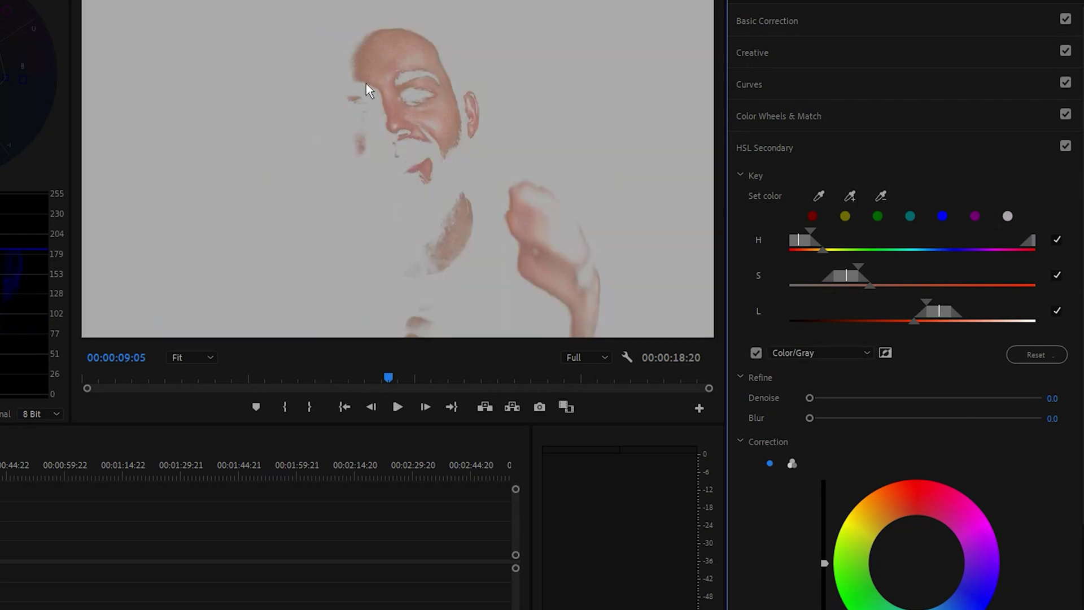
mouse_move(813, 232)
mouse_down()
mouse_move(828, 231)
mouse_move(812, 240)
mouse_up()
drag(856, 266, 882, 268)
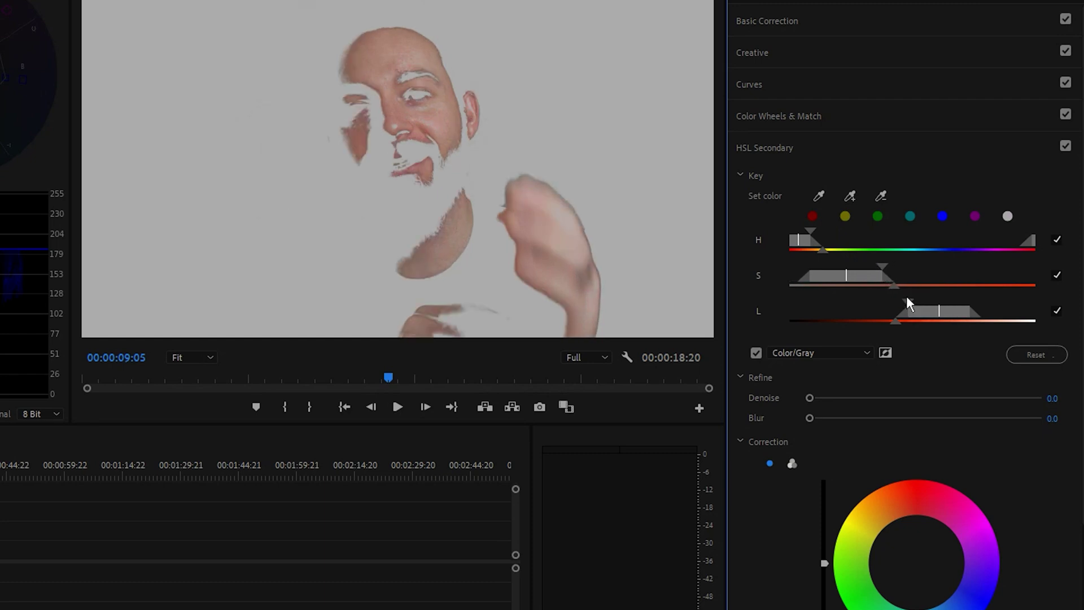
drag(906, 298, 826, 317)
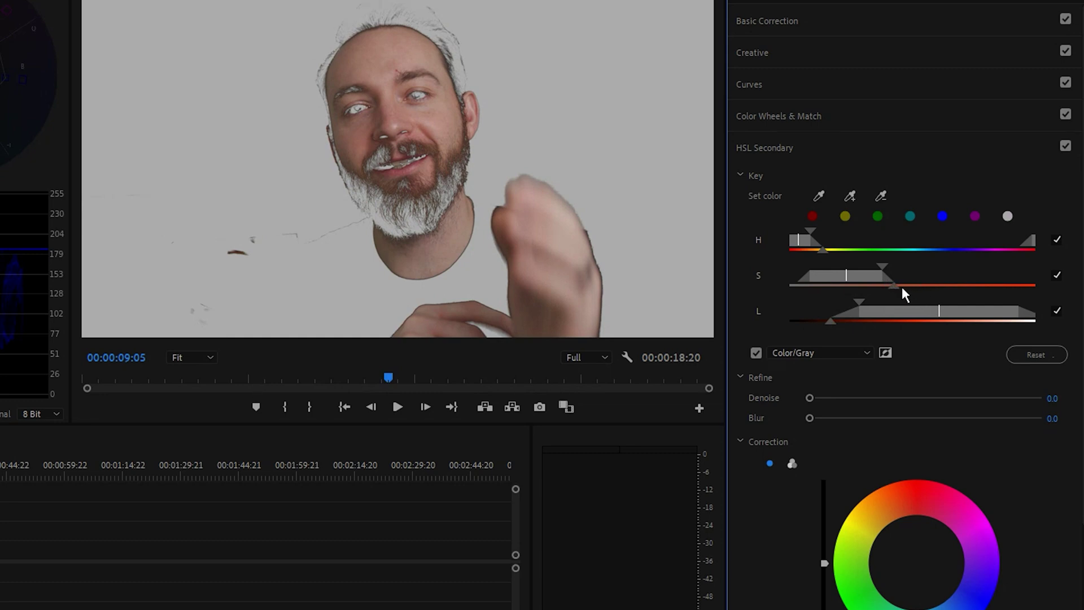
mouse_move(902, 287)
mouse_down()
mouse_move(920, 283)
mouse_move(888, 285)
mouse_up()
mouse_move(824, 252)
mouse_down()
mouse_move(849, 252)
mouse_move(822, 254)
mouse_up()
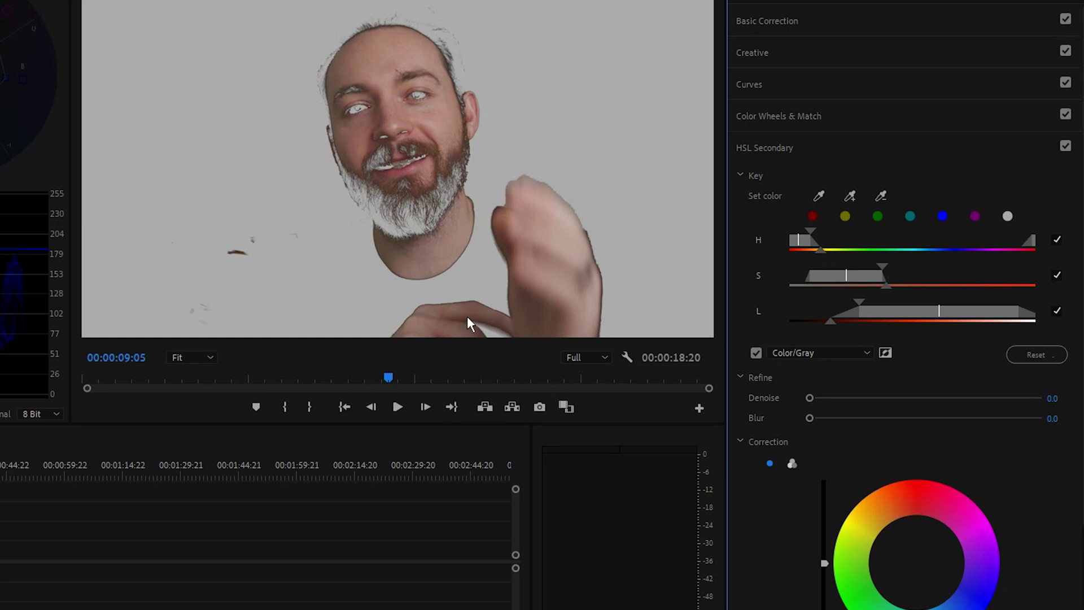
drag(808, 398, 850, 418)
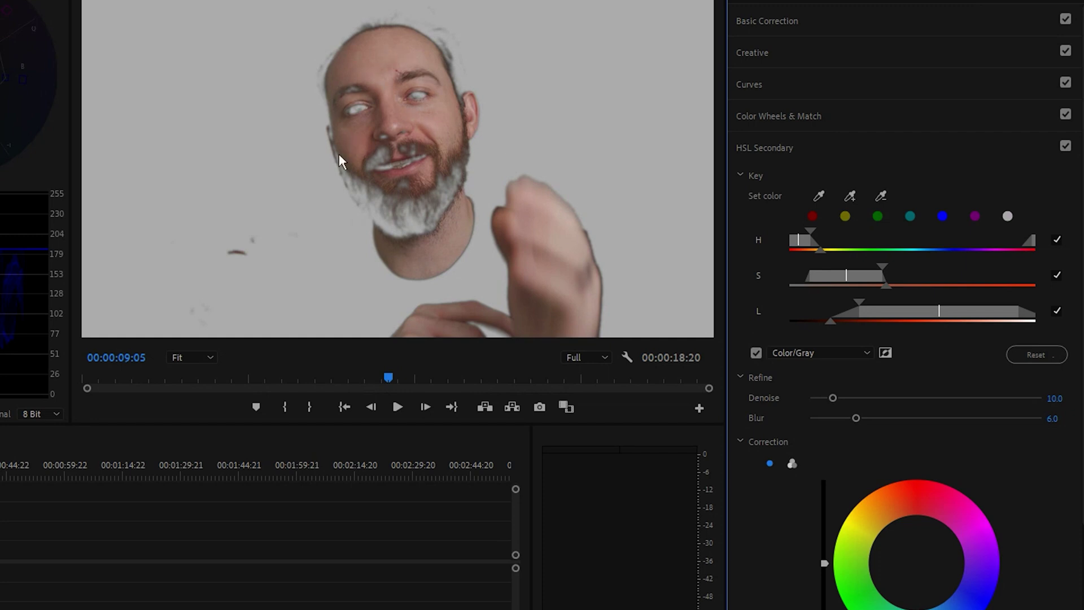
click(755, 353)
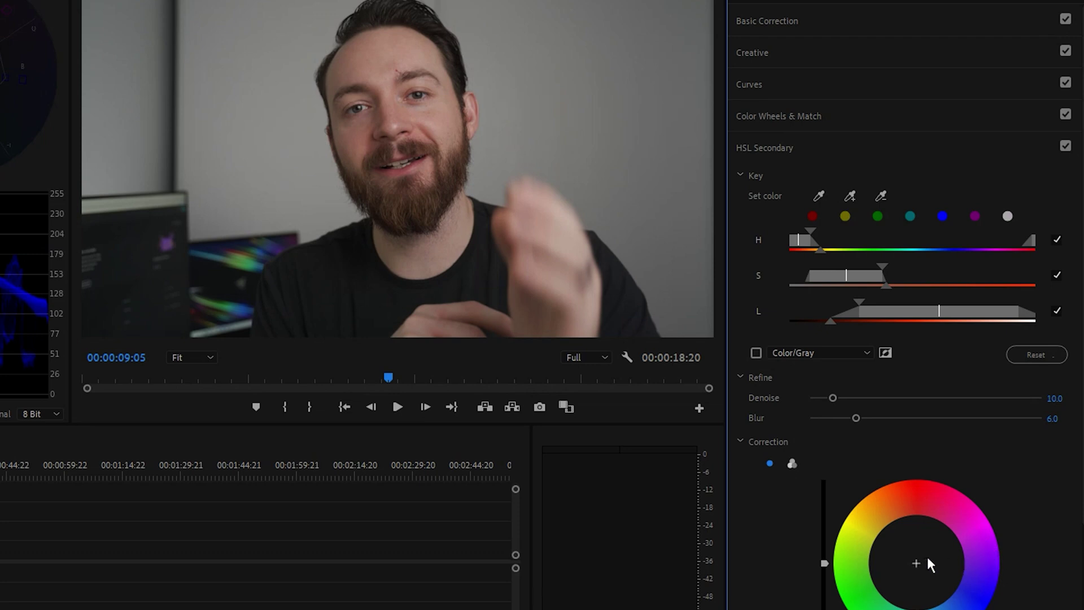
- Warm the keyed skin tones slightly and turn the face mask back on
scroll(914, 560, down, 5)
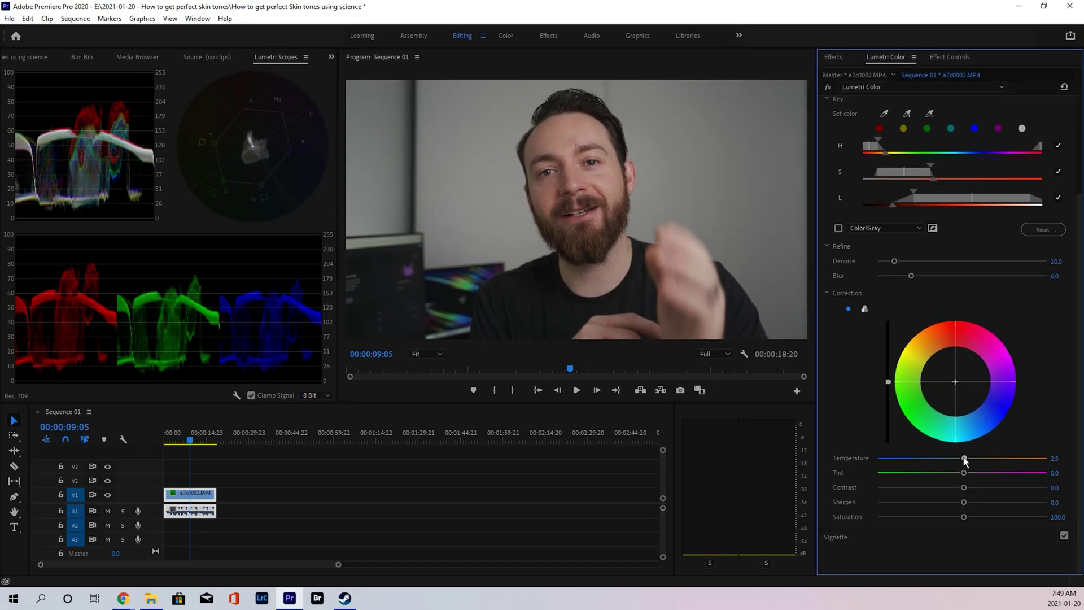
drag(954, 469, 975, 462)
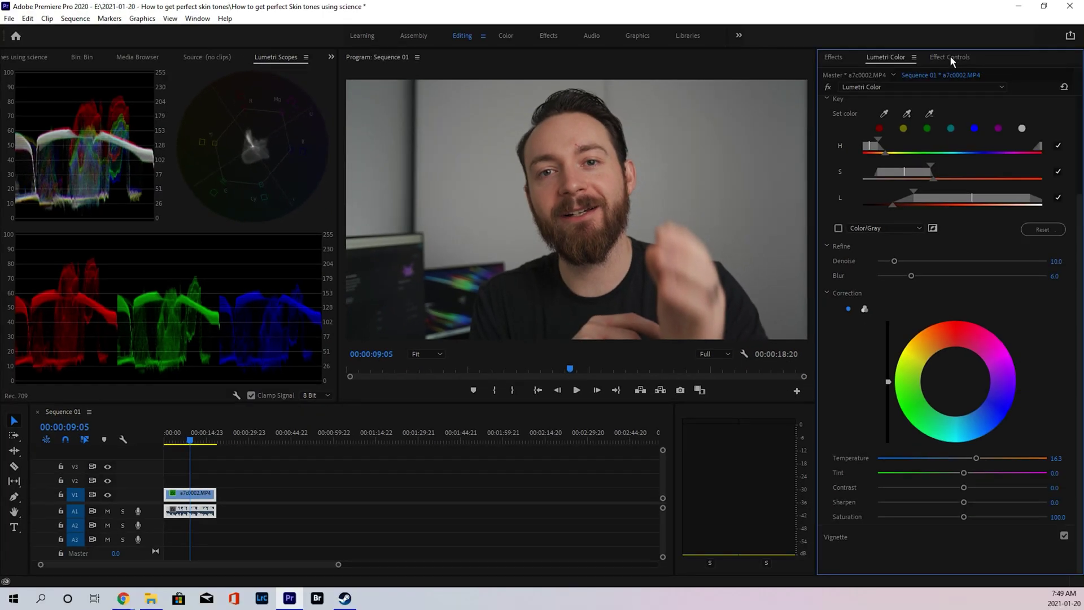
click(950, 58)
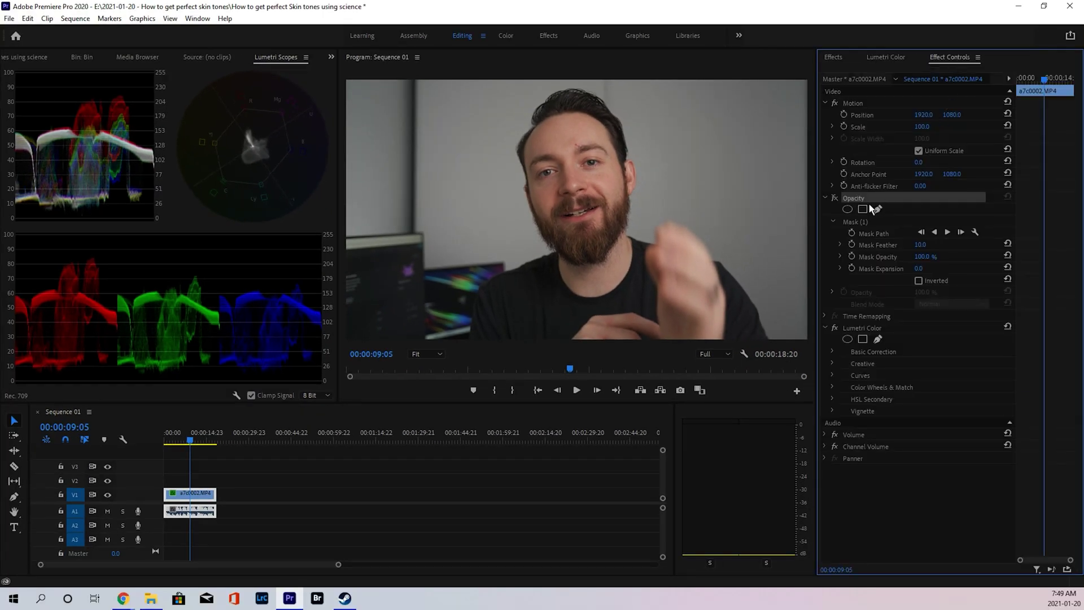
click(835, 198)
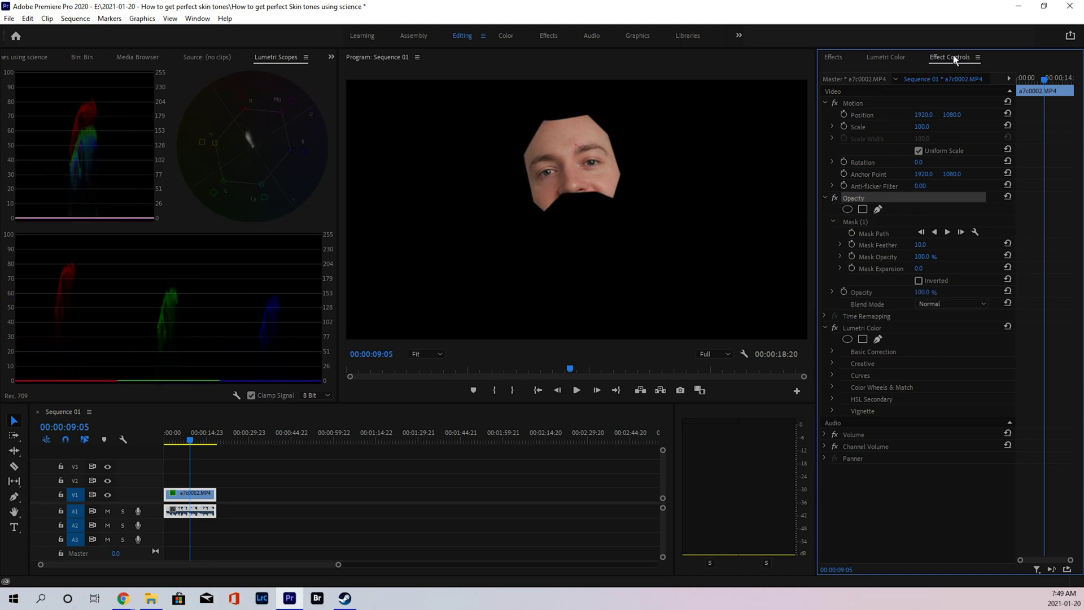
- Settle the skin correction at Temperature 11.0 and Tint -2.3, judged on the masked face
click(887, 57)
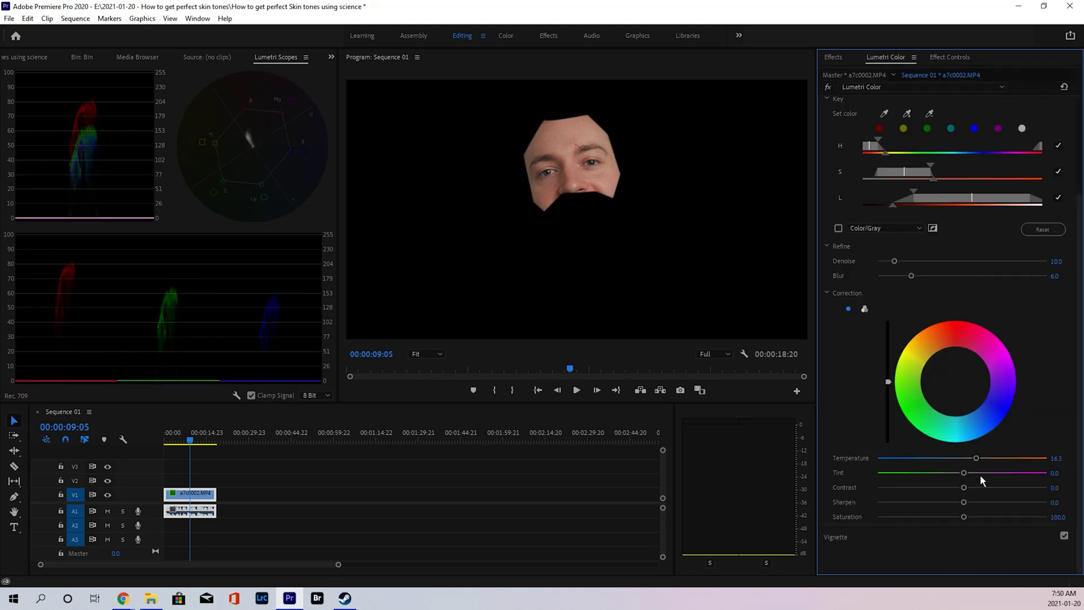
drag(977, 462, 999, 465)
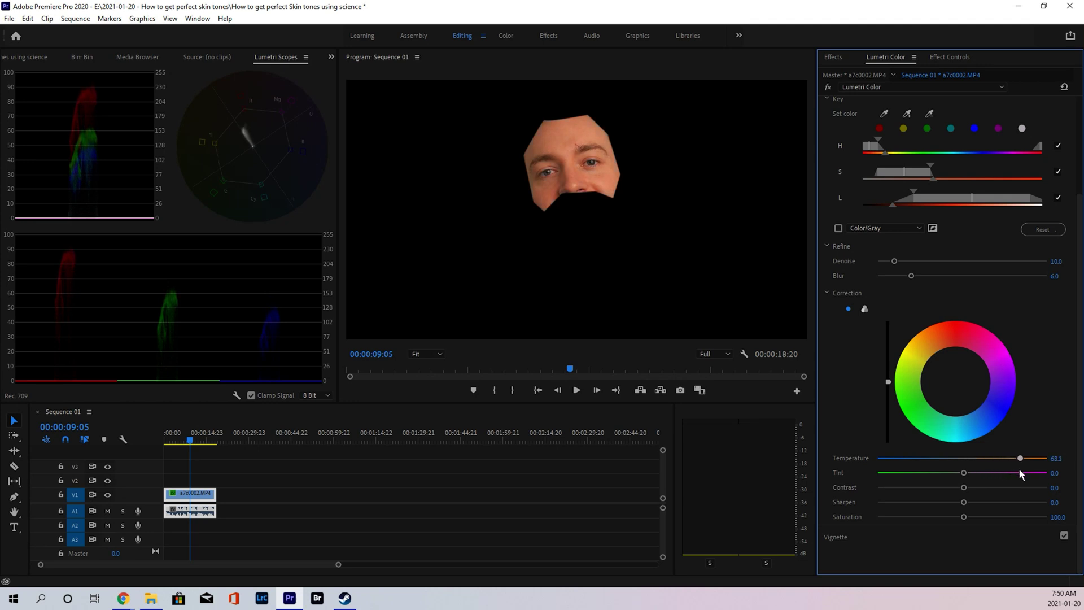
drag(1018, 468, 971, 472)
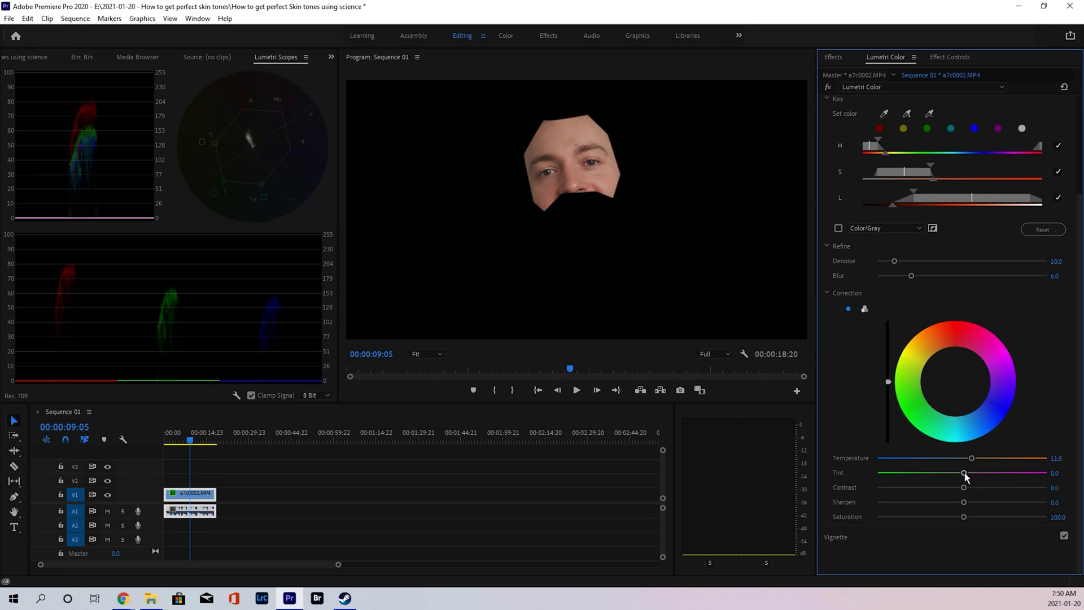
drag(964, 473, 961, 475)
scroll(919, 310, up, 3)
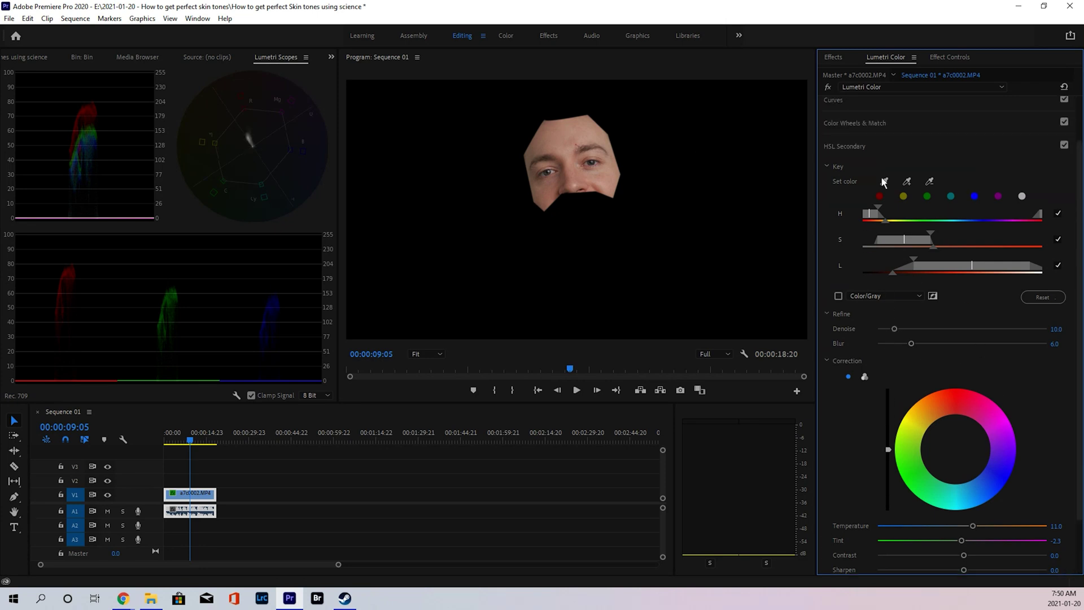
click(960, 59)
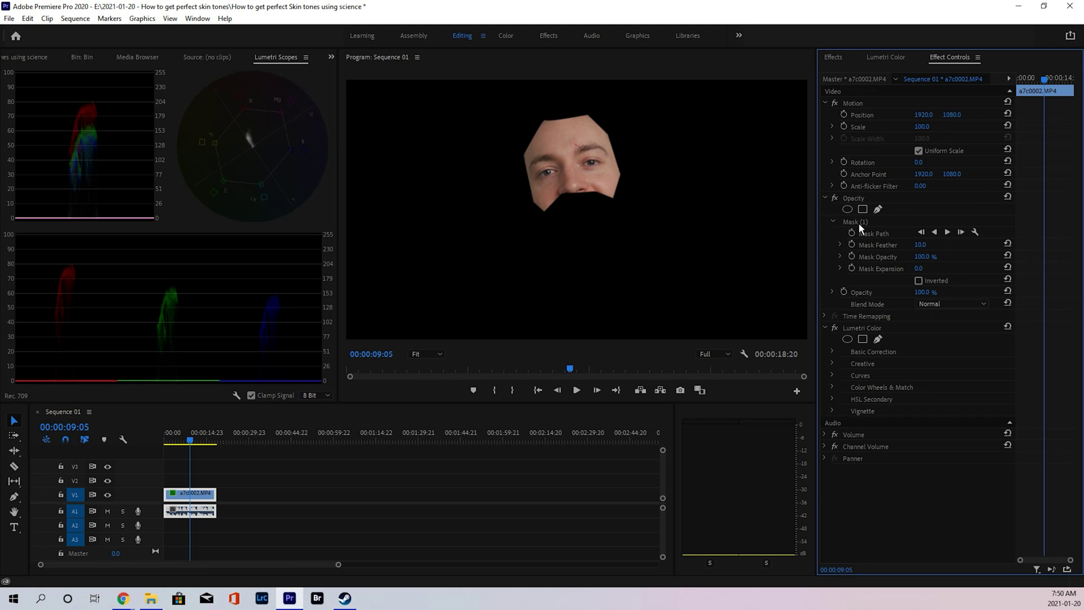
- Delete Mask (1) from Opacity and toggle the Lumetri Color effect off and on to compare
click(858, 222)
key(Delete)
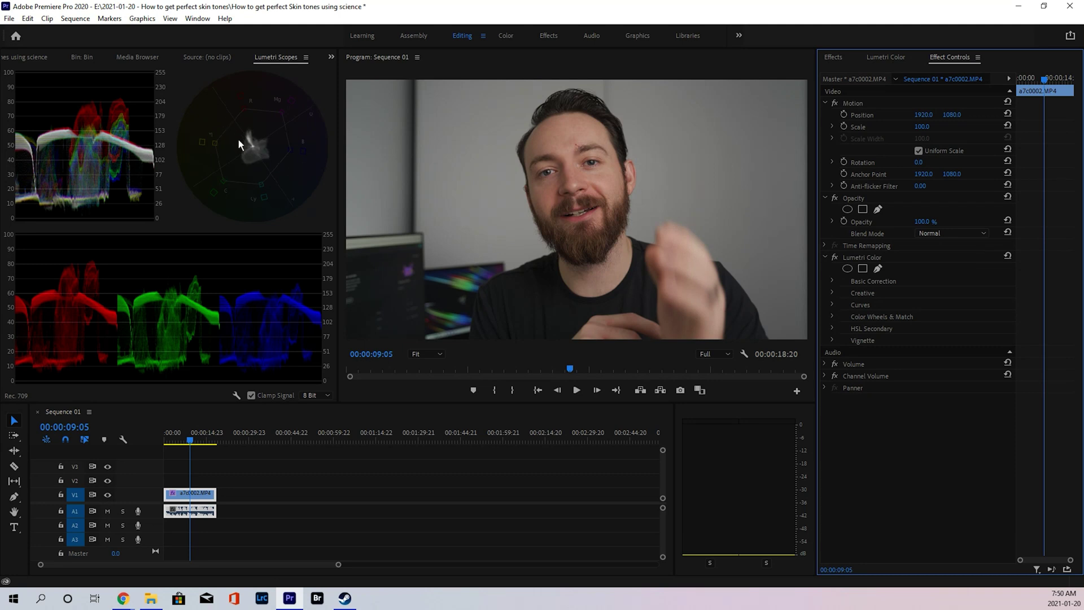
click(835, 257)
click(835, 257)
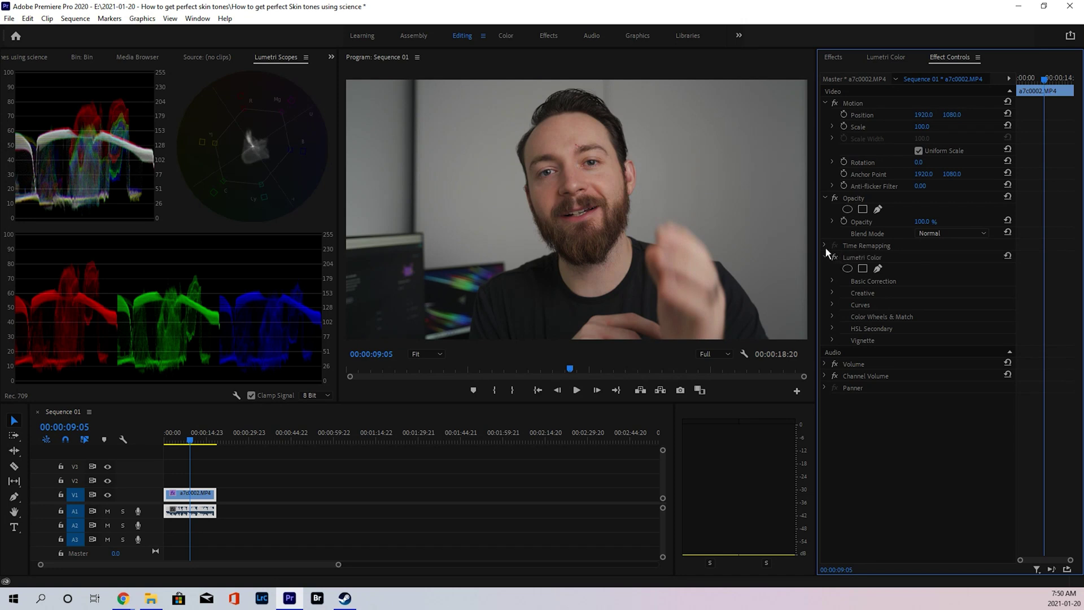